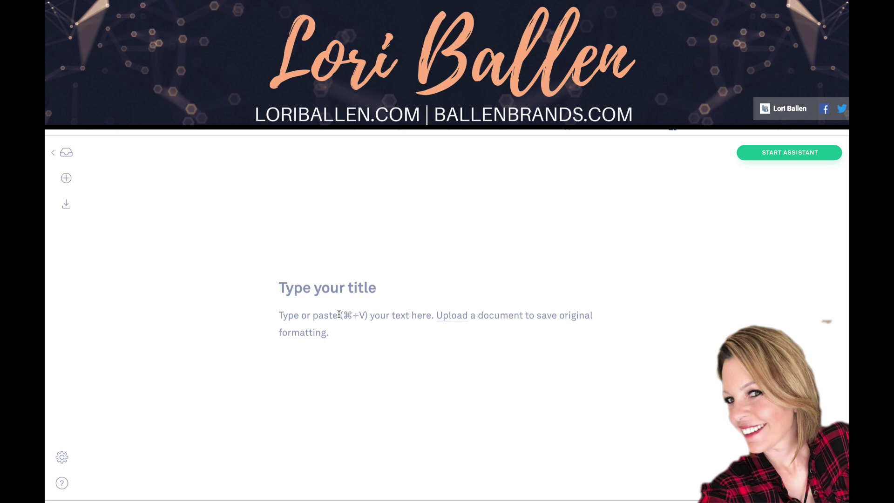
Step: Paste the garage door article into the blank document and set its goals to Inform, General audience, Informal style and Mild emotion
key("super+v")
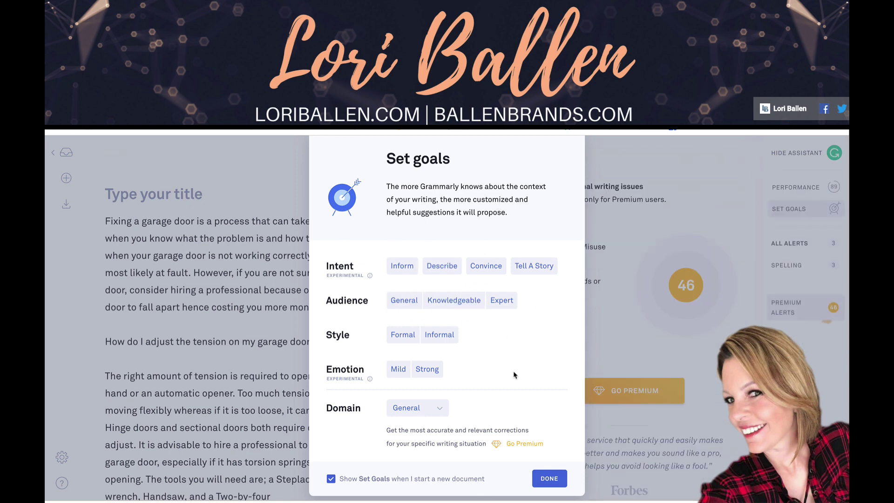
left_click(395, 267)
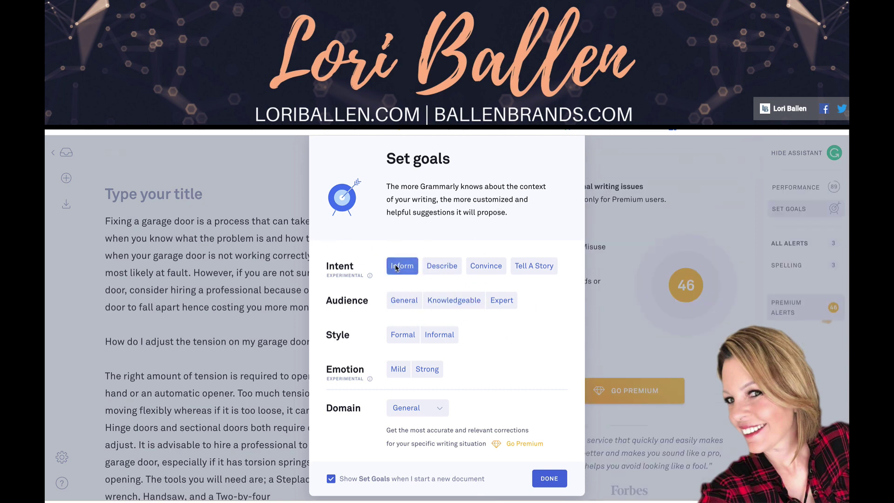
left_click(414, 304)
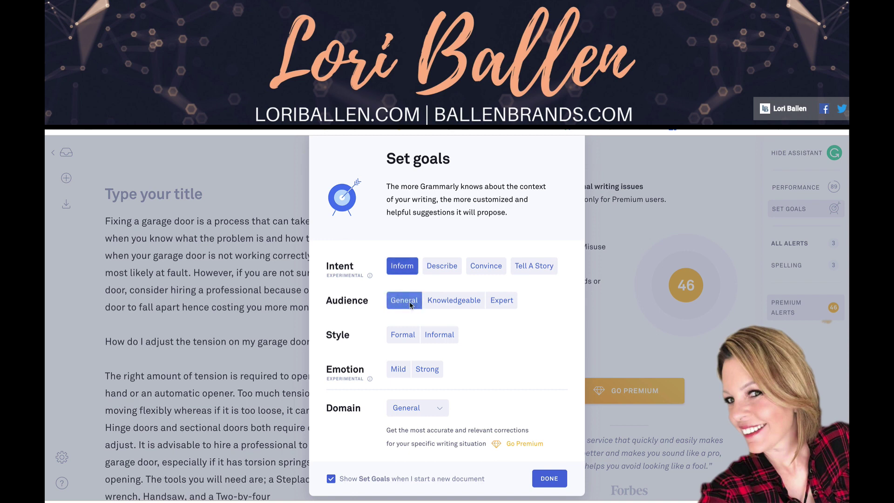
left_click(438, 337)
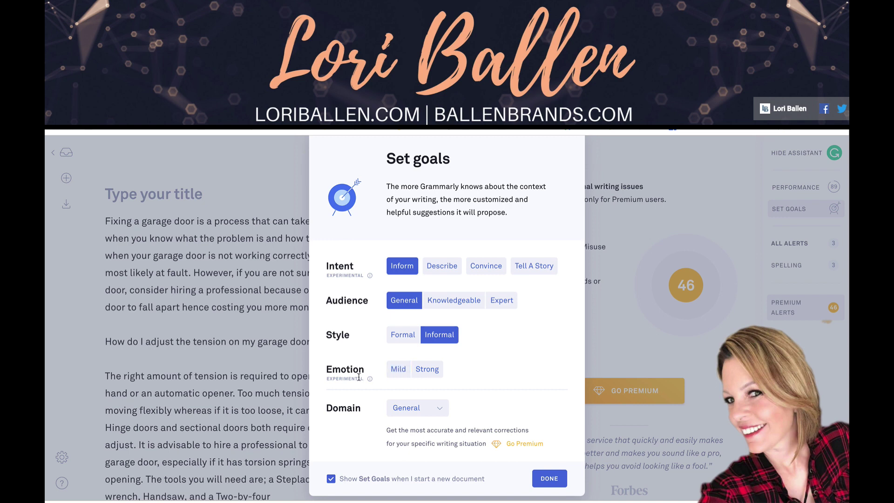
left_click(398, 373)
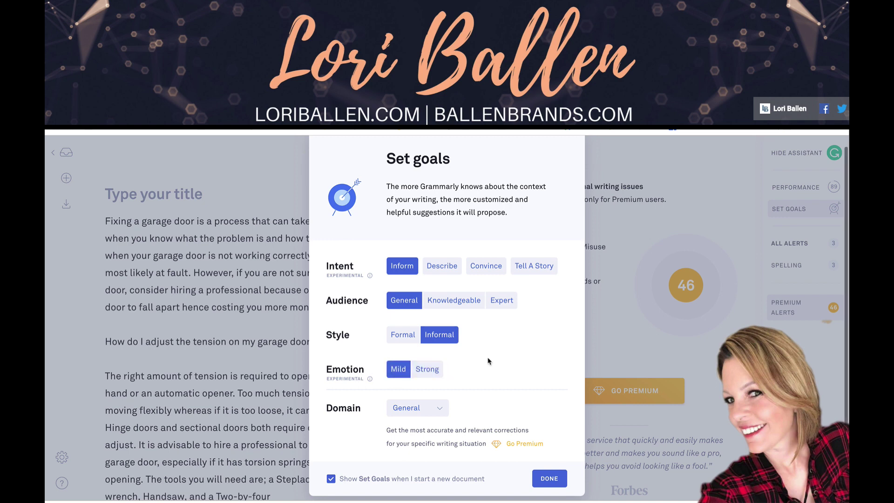
left_click(420, 412)
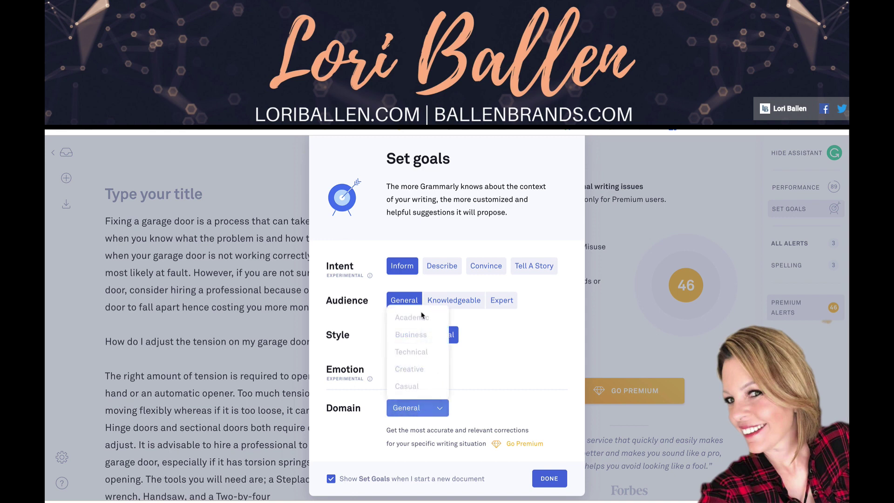
left_click(549, 479)
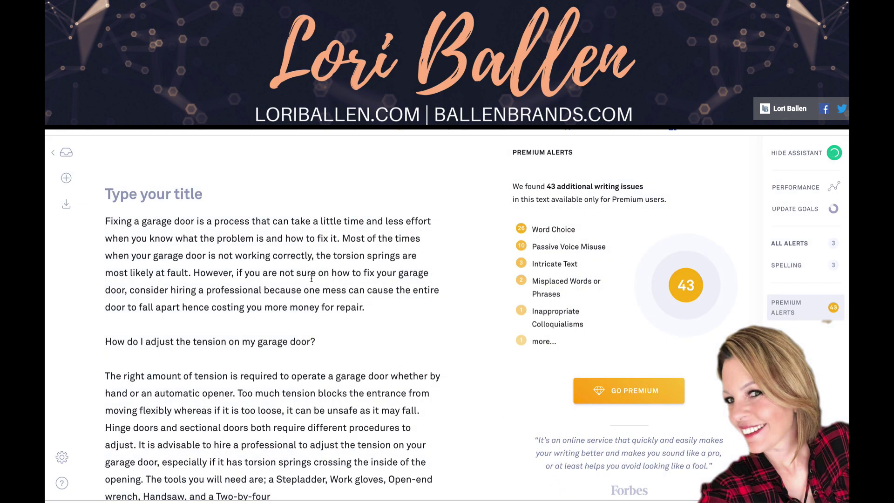
Step: Look through the whole garage door article for words flagged with spelling or writing issues
scroll(294, 273, "down", 1)
scroll(295, 273, "up", 1)
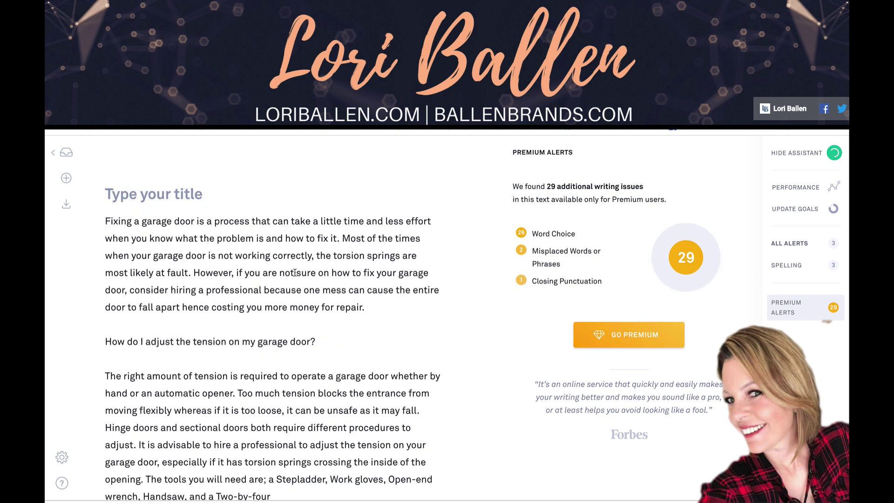
scroll(295, 272, "down", 1)
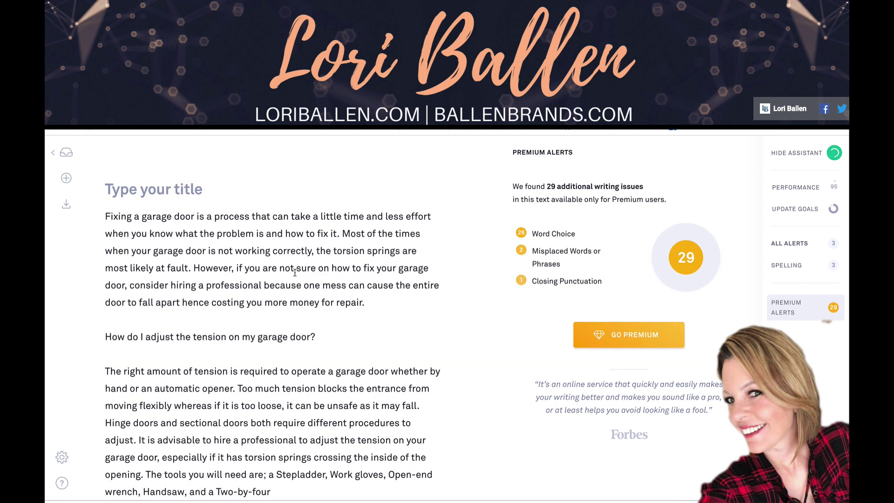
scroll(295, 272, "down", 1)
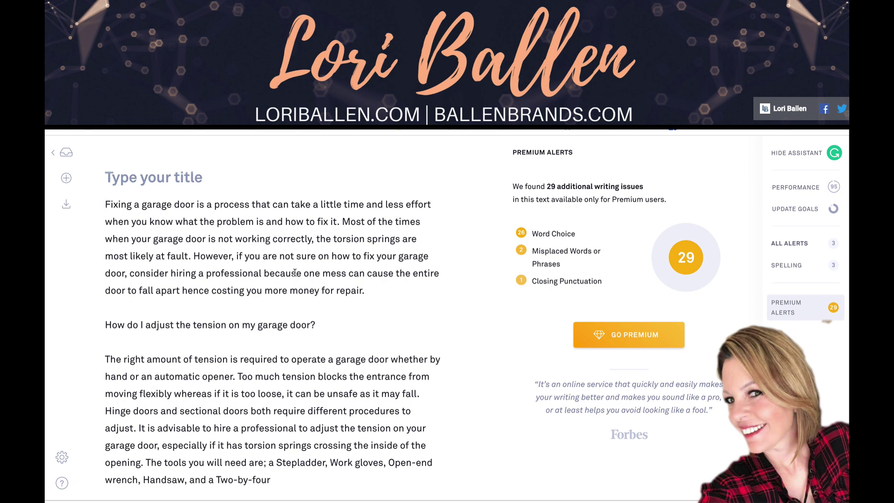
scroll(295, 272, "down", 5)
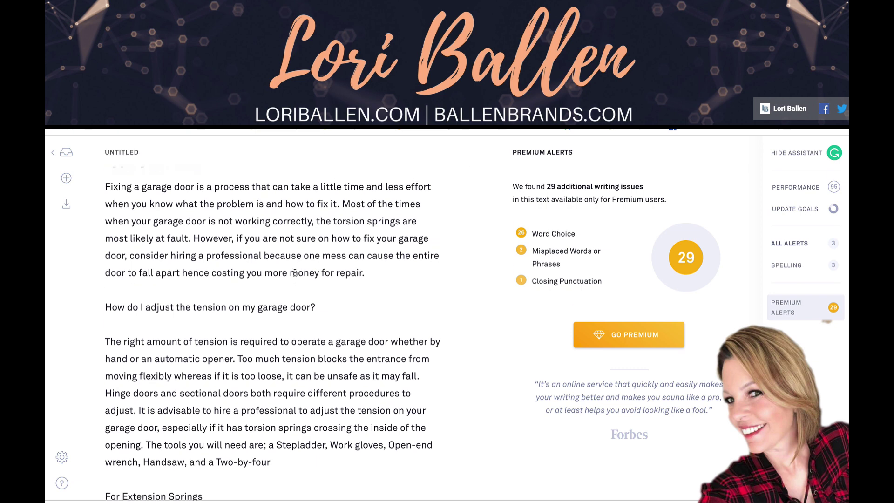
scroll(294, 273, "down", 10)
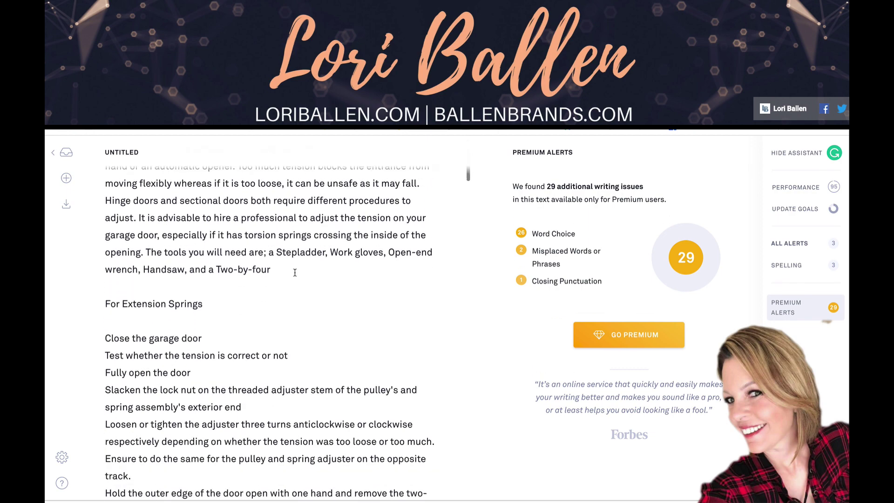
scroll(295, 272, "up", 15)
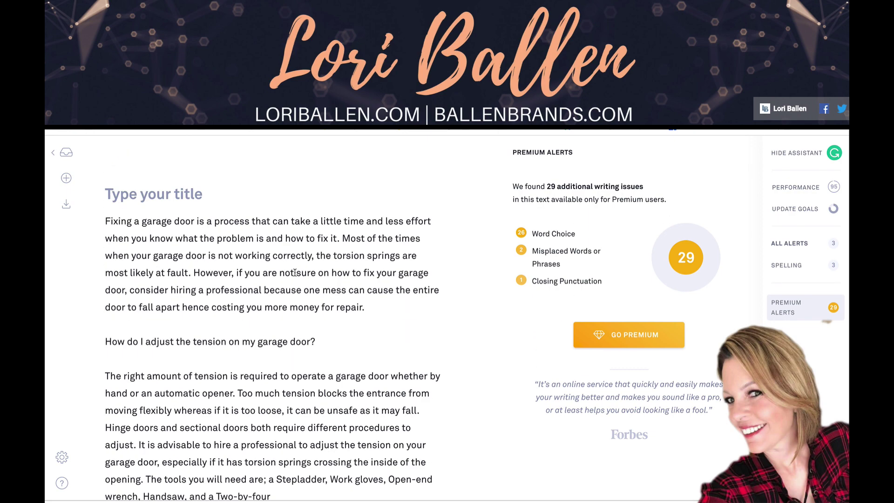
scroll(295, 272, "down", 20)
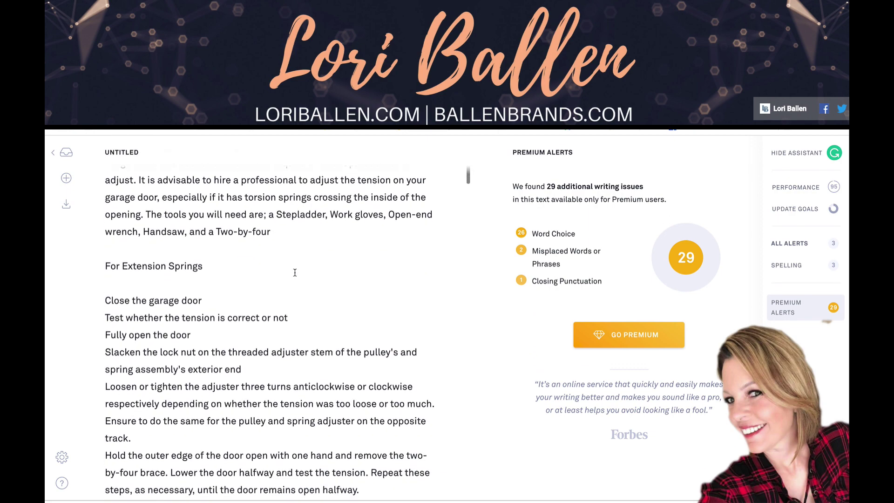
scroll(294, 272, "down", 20)
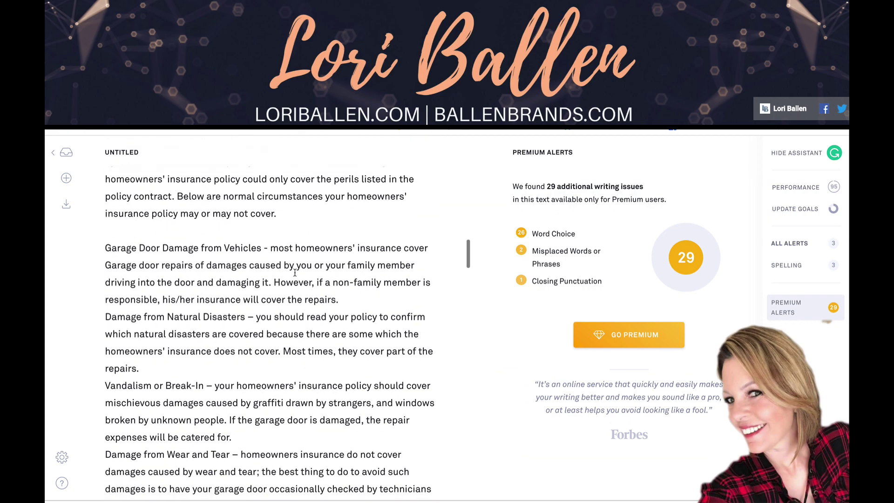
scroll(295, 273, "down", 15)
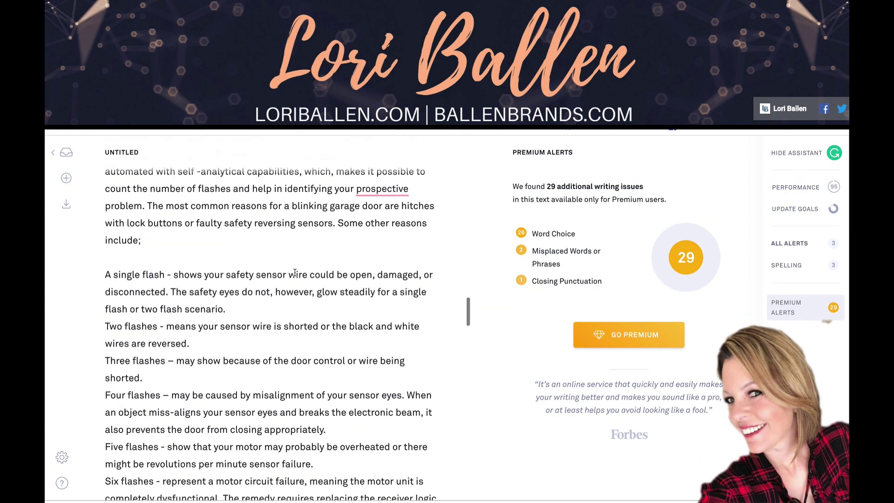
scroll(294, 272, "down", 8)
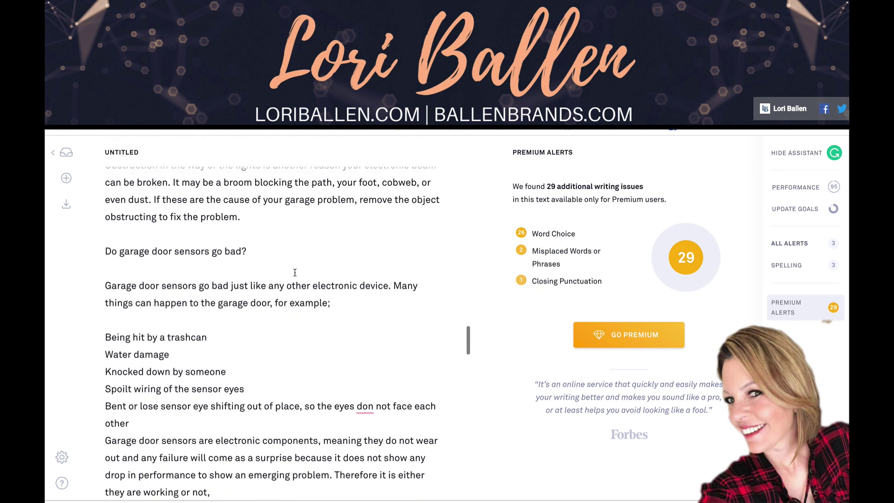
scroll(295, 273, "down", 3)
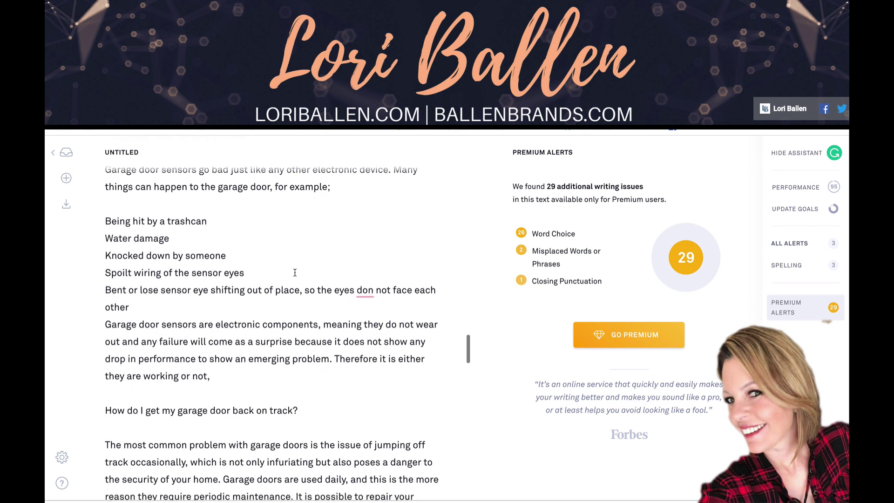
scroll(294, 272, "down", 10)
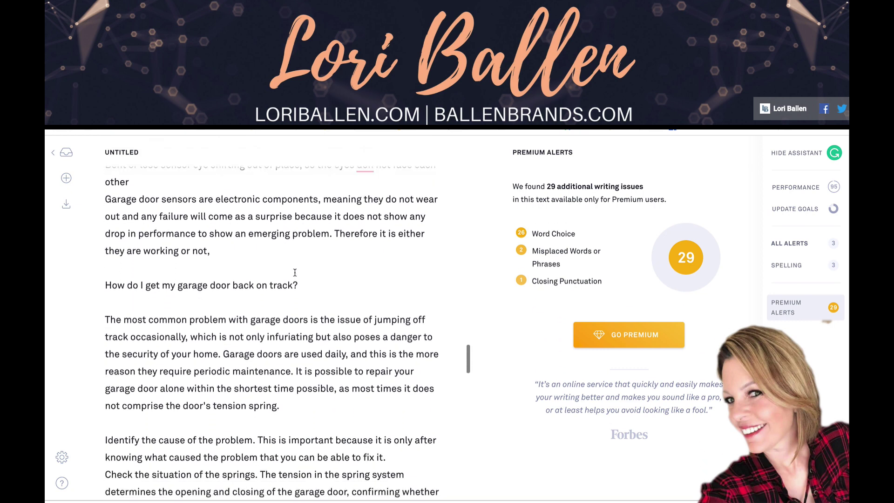
scroll(295, 273, "down", 3)
scroll(294, 272, "up", 7)
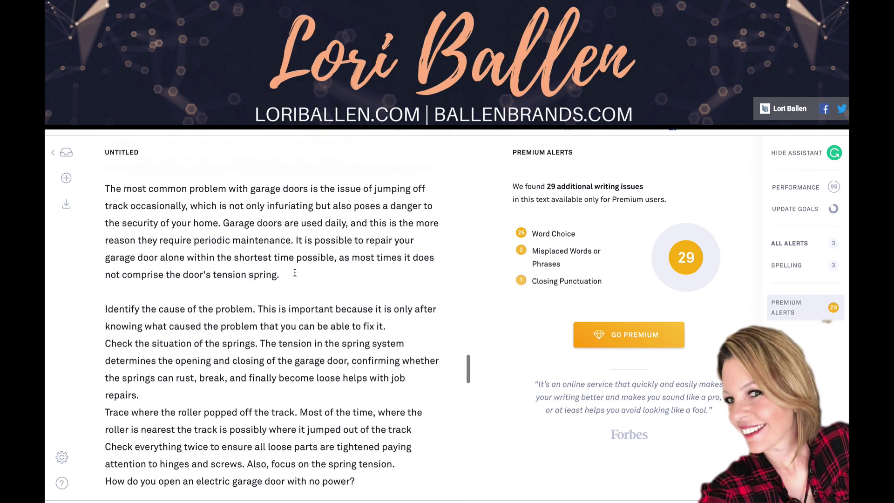
scroll(295, 273, "down", 7)
scroll(295, 272, "up", 10)
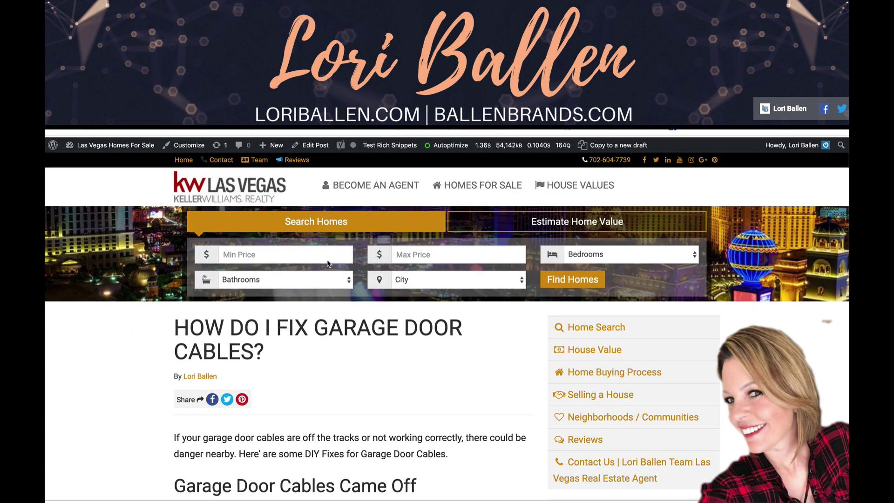
Step: Switch to the Las Vegas homes WordPress site, create a new post and paste the garage door article into its body
scroll(319, 225, "down", 4)
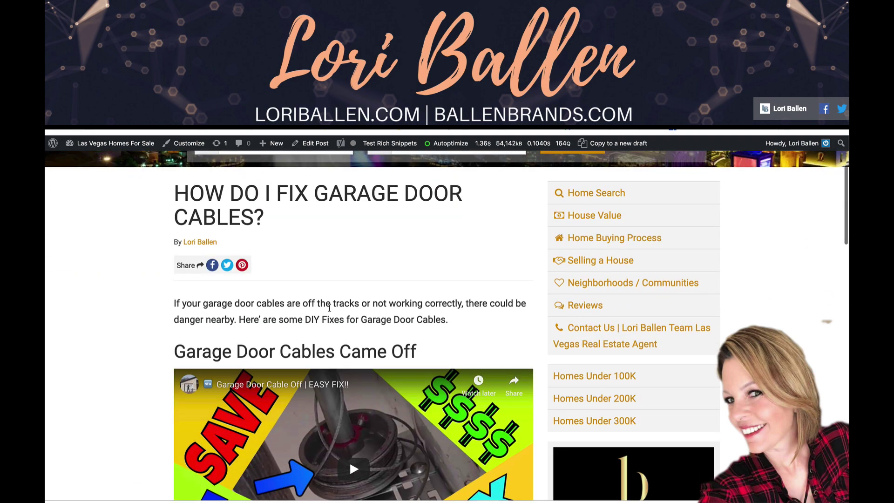
mouse_move(275, 143)
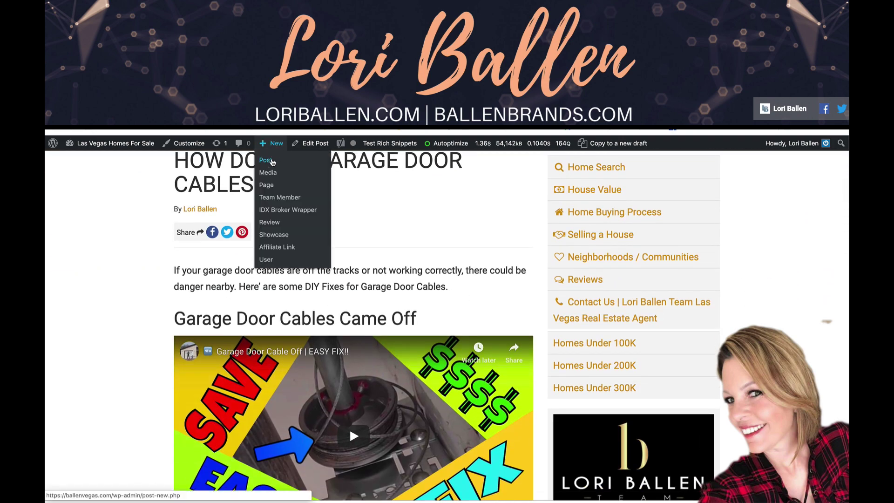
left_click(272, 162)
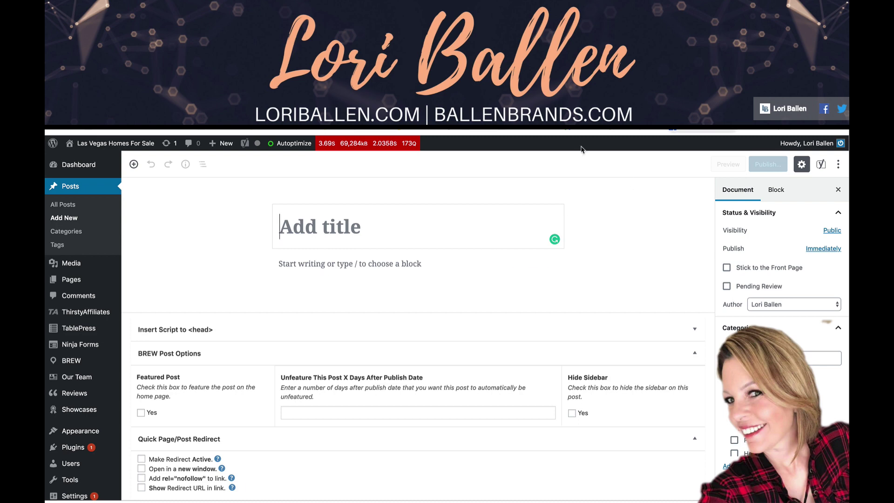
left_click(345, 265)
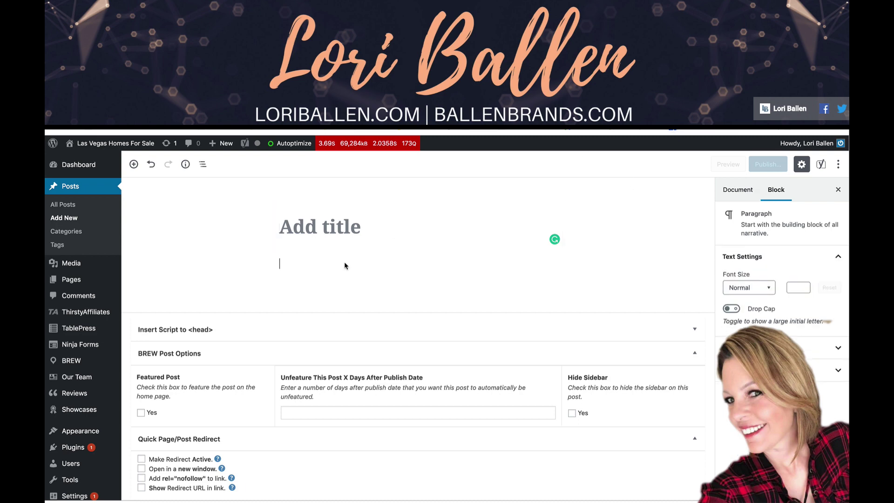
key("ctrl+v")
Step: Title the post "How To Fix A Garage Door"
left_click(323, 218)
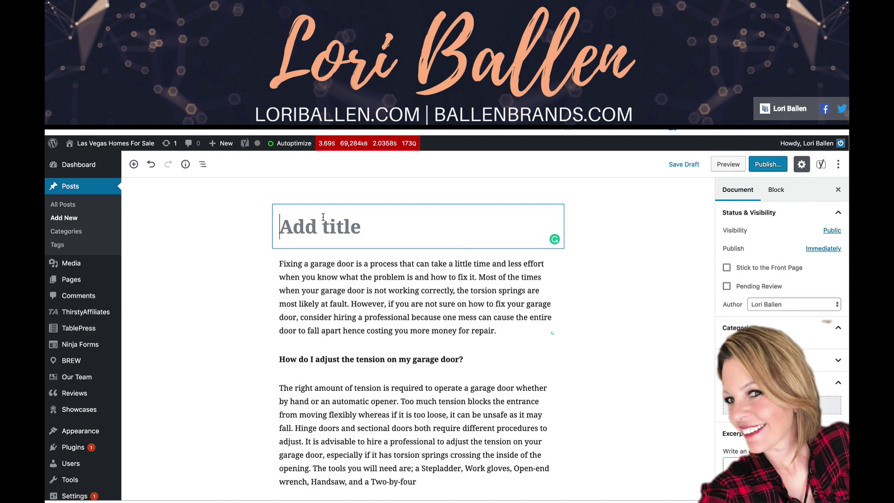
type("How To Fix ")
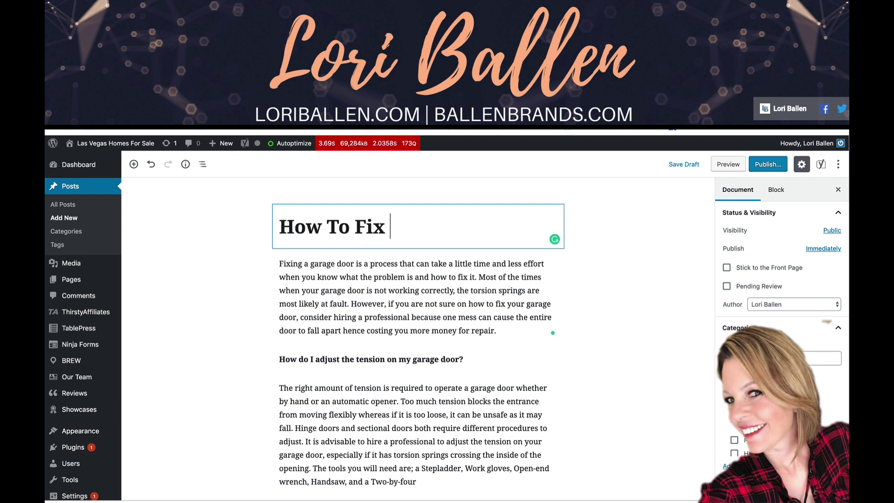
type("A Garage D")
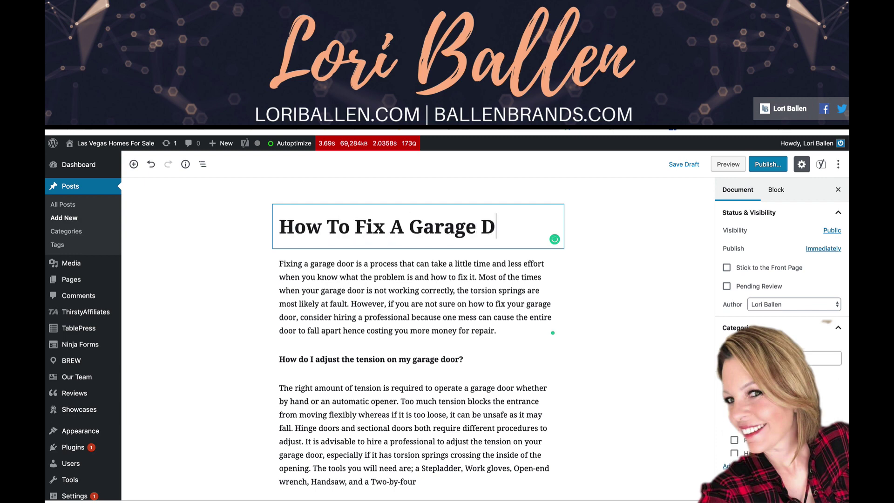
type("oor")
Step: Look through the garage door article in the post editor for words flagged by Grammarly
left_click(302, 284)
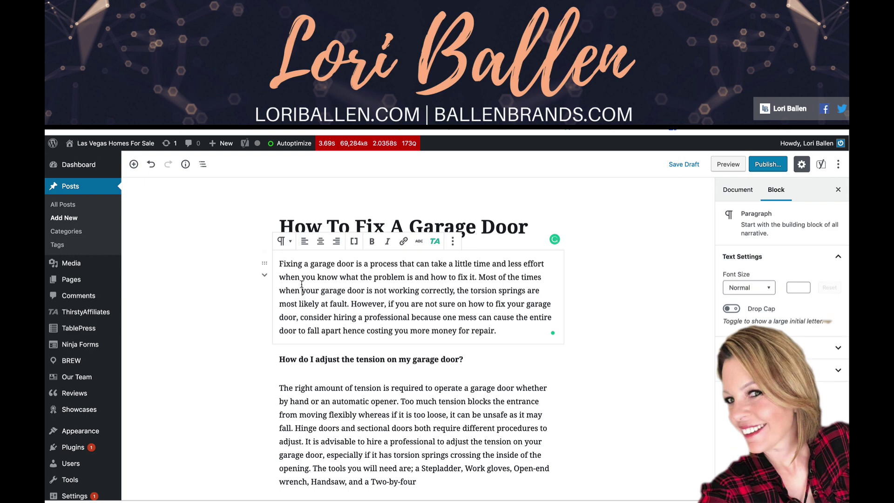
scroll(326, 282, "down", 3)
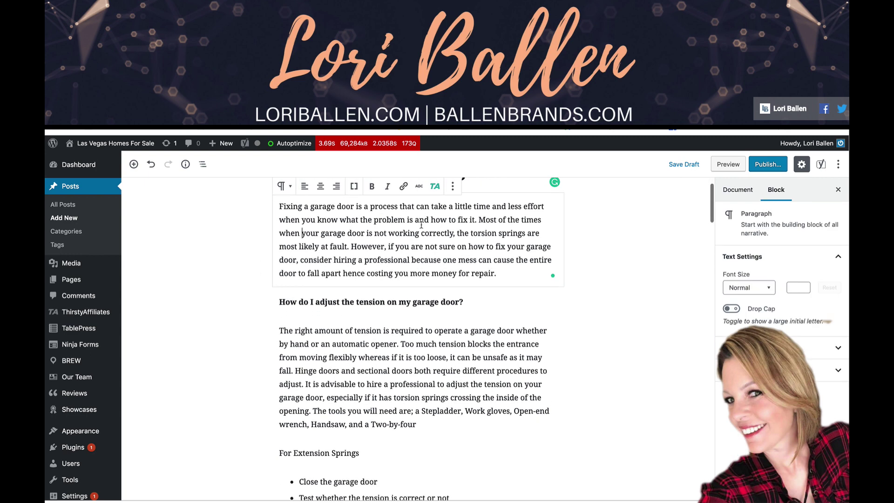
scroll(421, 225, "down", 2)
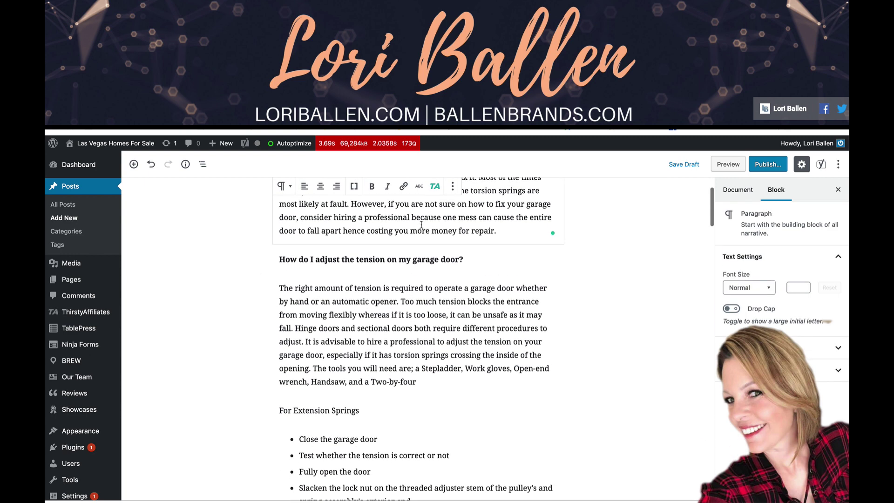
scroll(465, 269, "up", 5)
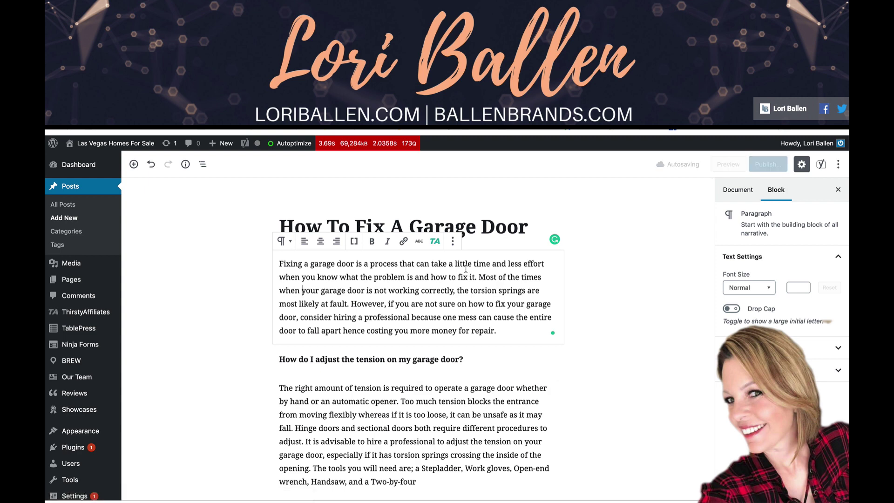
scroll(465, 269, "down", 1)
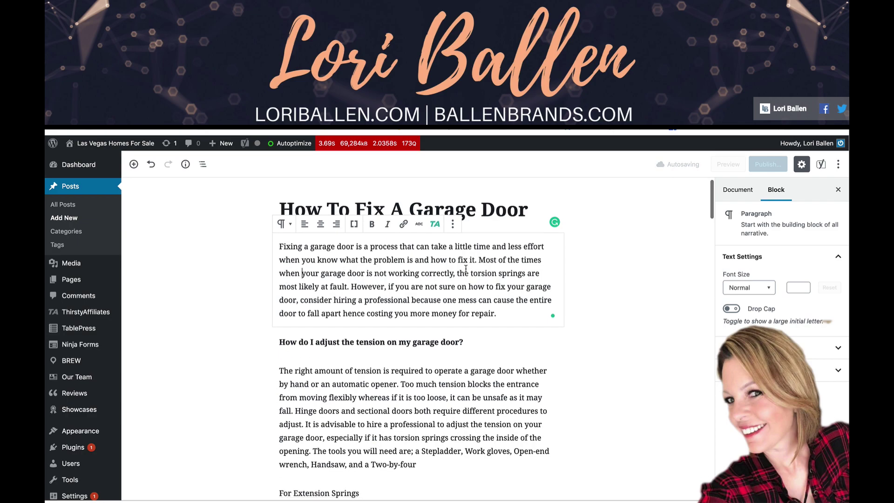
scroll(466, 269, "down", 9)
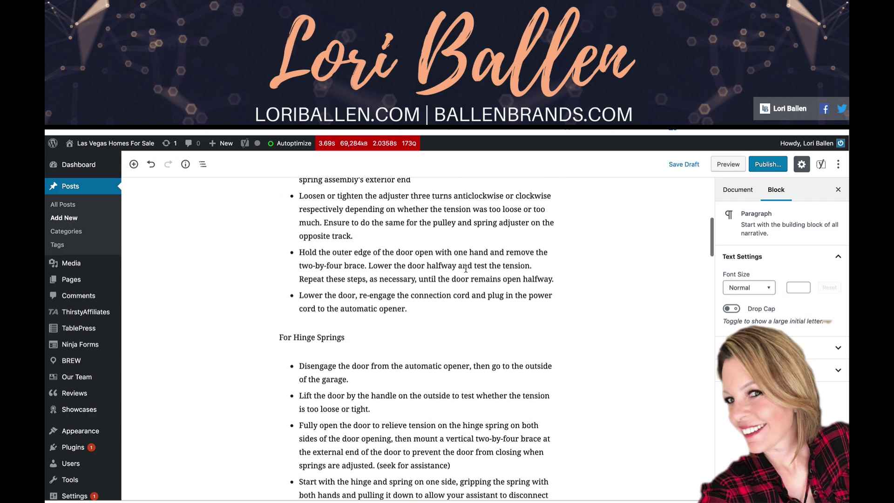
scroll(466, 269, "down", 20)
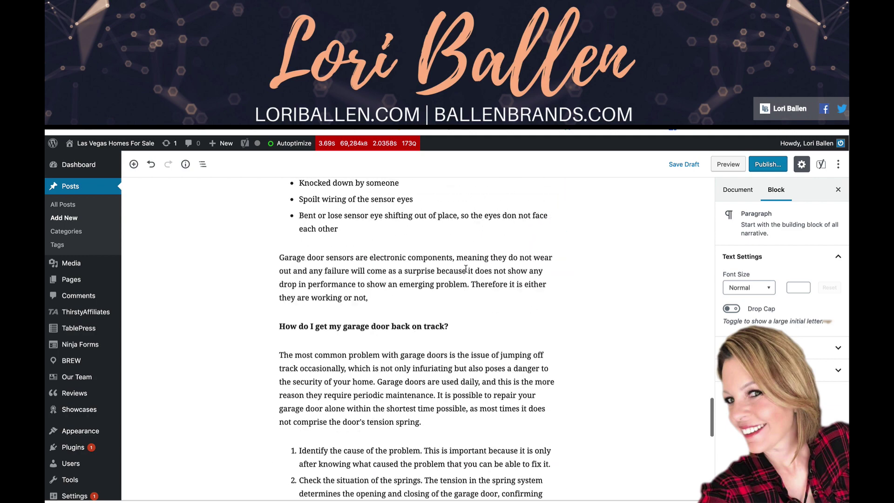
scroll(466, 269, "down", 5)
left_click(466, 268)
scroll(465, 268, "down", 2)
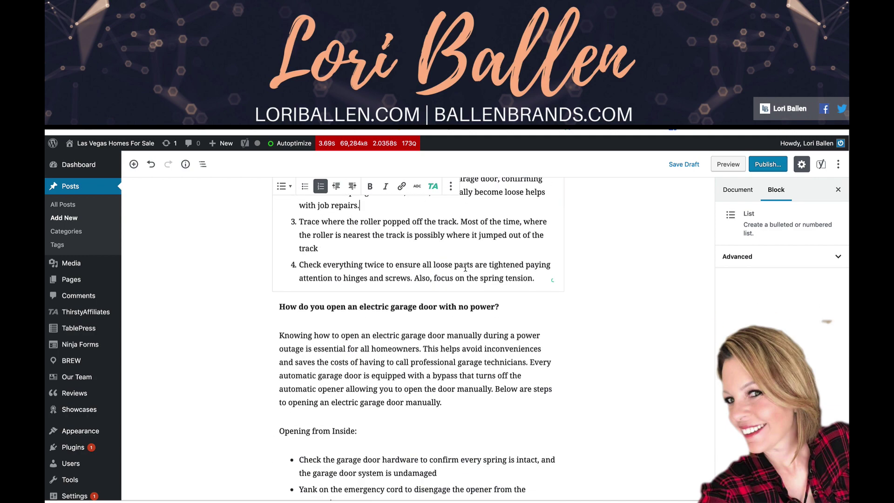
scroll(465, 267, "down", 1)
left_click(444, 313)
scroll(444, 316, "down", 10)
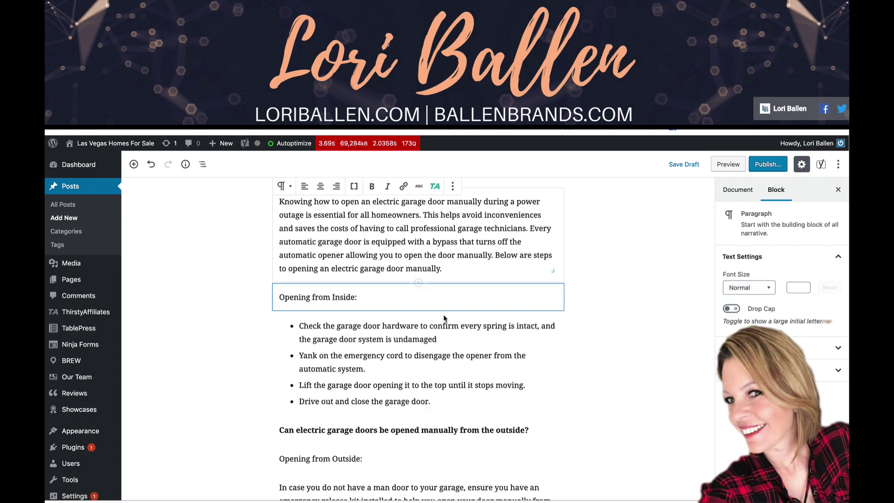
left_click(443, 315)
scroll(443, 314, "down", 15)
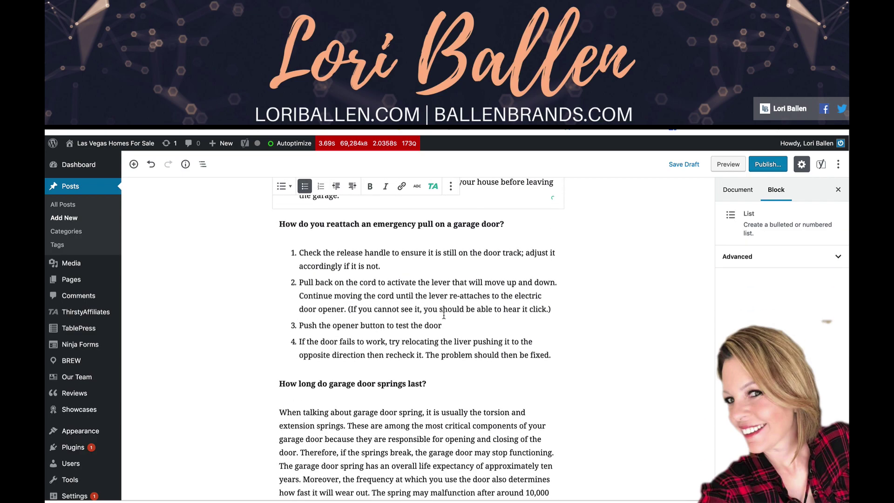
scroll(444, 315, "down", 6)
scroll(444, 316, "up", 15)
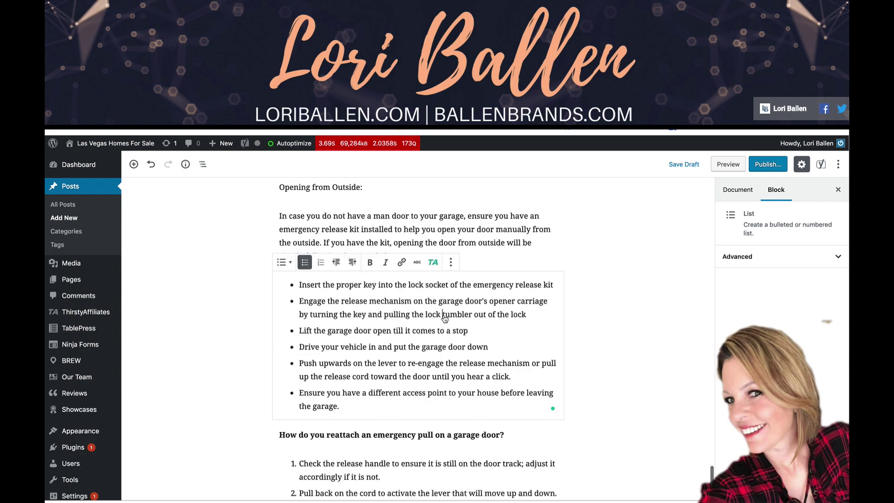
scroll(444, 317, "down", 10)
scroll(445, 319, "up", 4)
Step: Misspell the introduction's last word as "repairjl", inspect its Grammarly alert and look through the rest of the article for other flags
left_click(433, 301)
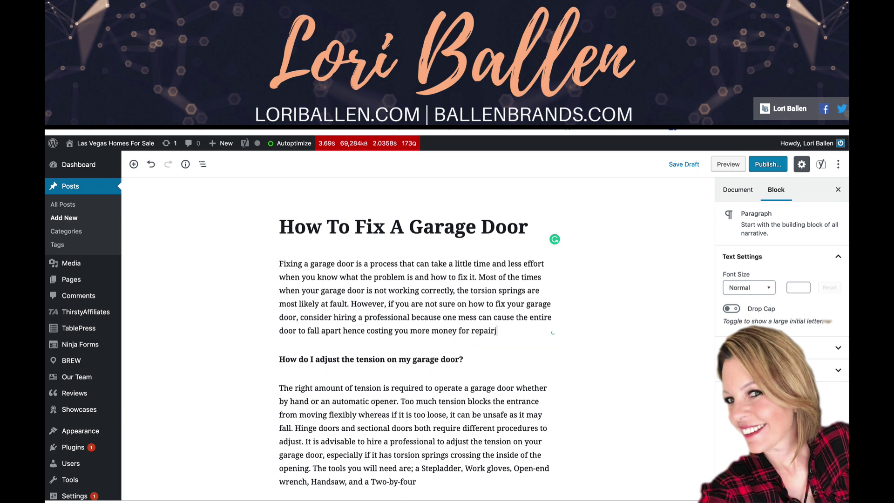
left_click(499, 401)
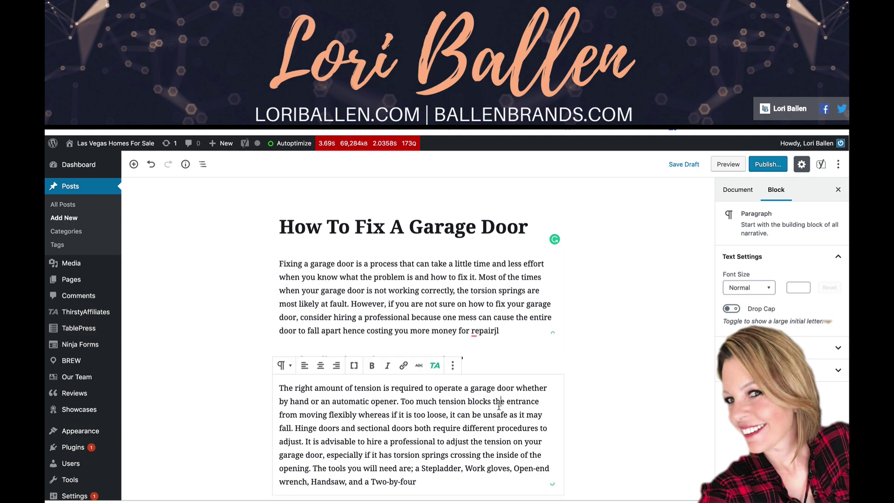
mouse_move(494, 332)
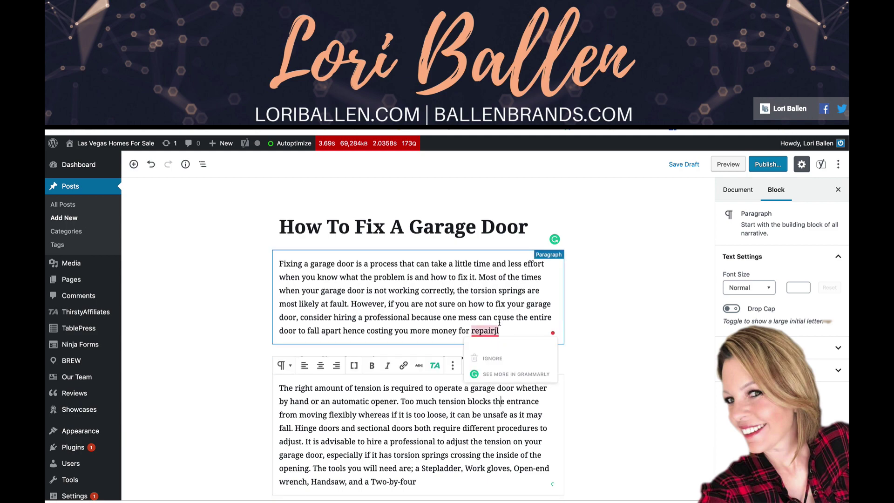
scroll(501, 325, "down", 15)
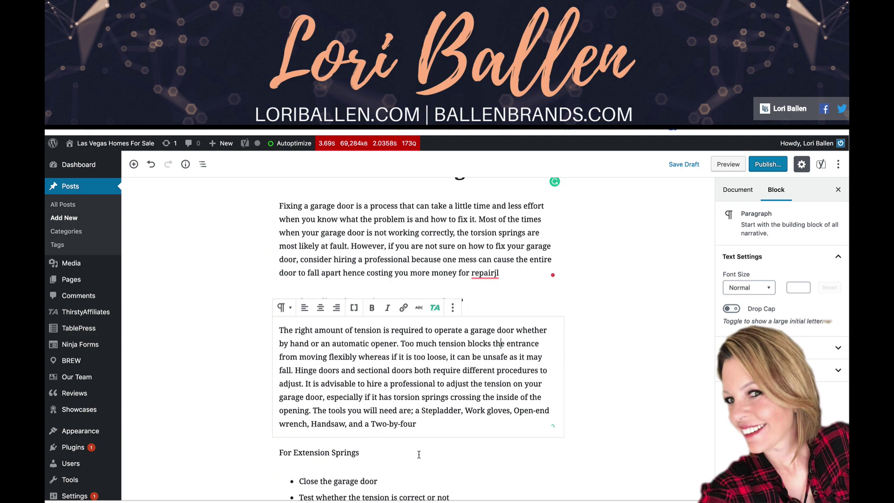
scroll(418, 455, "down", 15)
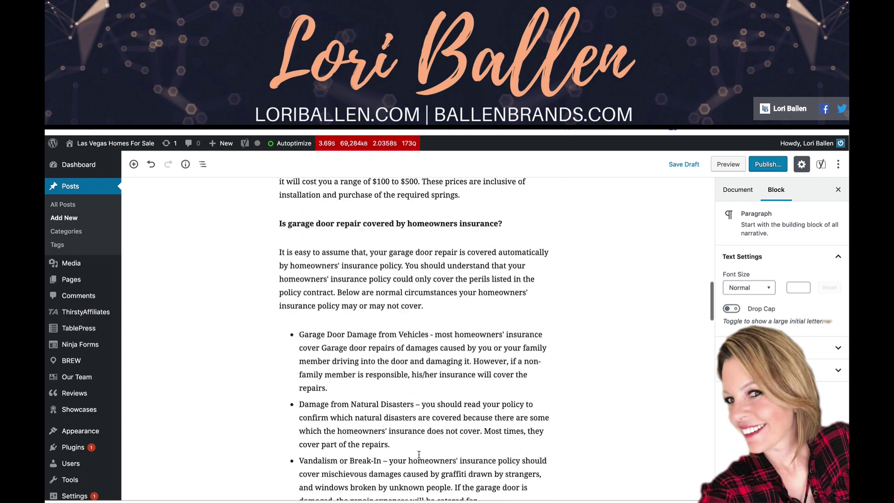
scroll(419, 455, "down", 5)
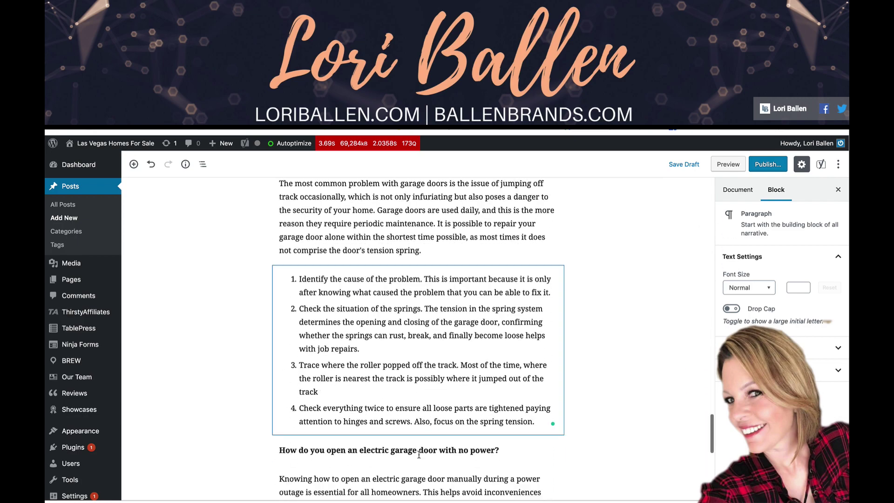
scroll(418, 455, "up", 15)
scroll(418, 458, "up", 20)
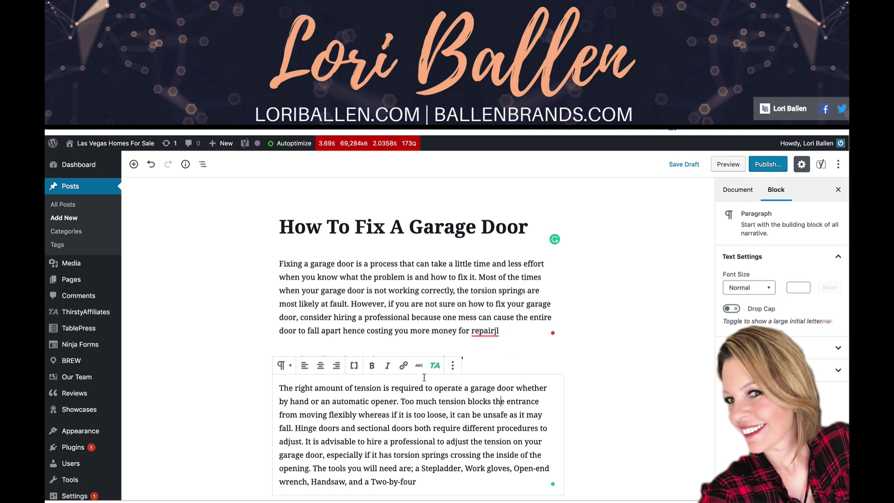
Step: Change the misspelled last word of the introduction to "repaire" to test Grammarly's spelling suggestions
scroll(426, 274, "down", 1)
mouse_move(485, 290)
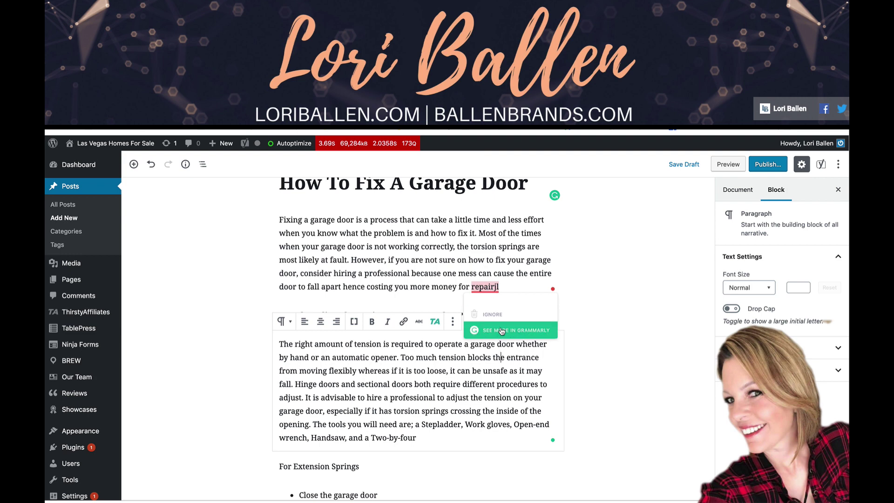
left_click(502, 287)
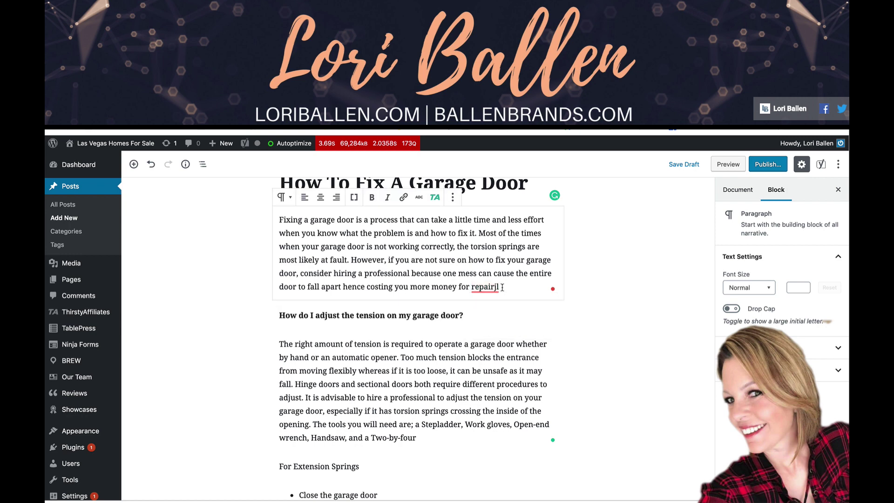
key("BackSpace")
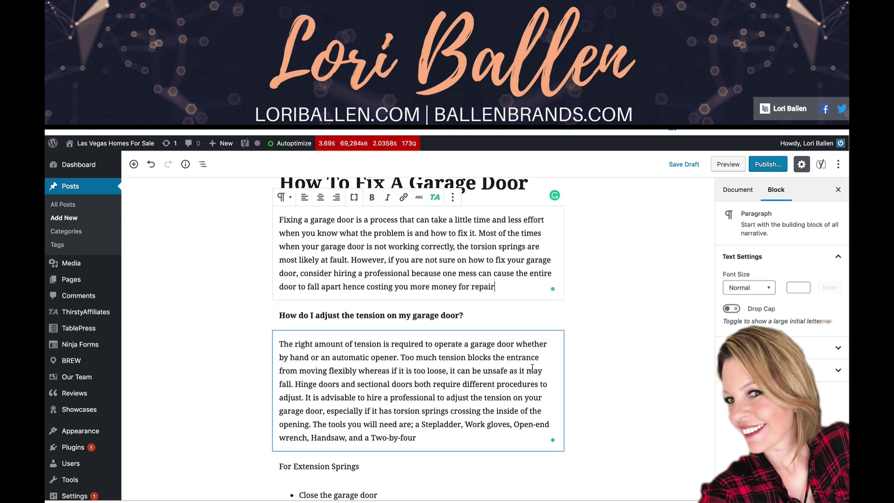
type("e")
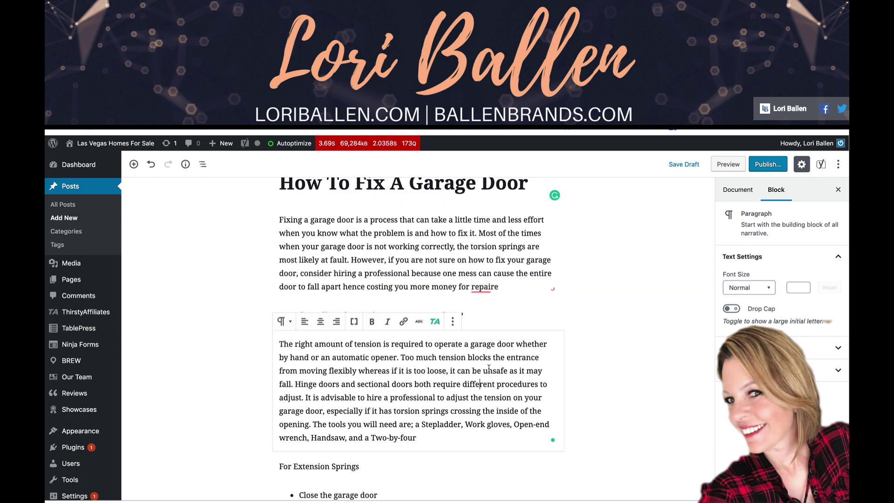
Step: Accept Grammarly's suggestion "repair" for the introduction's last word and end the sentence with a period
left_click(488, 286)
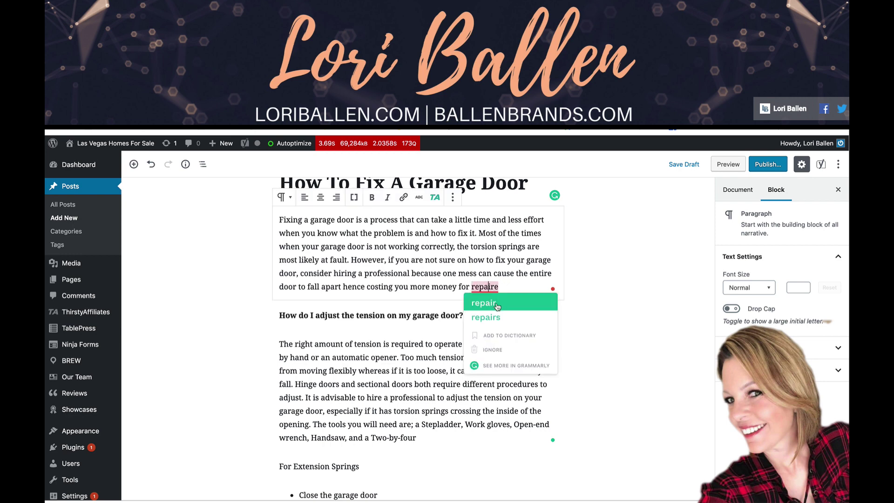
left_click(507, 303)
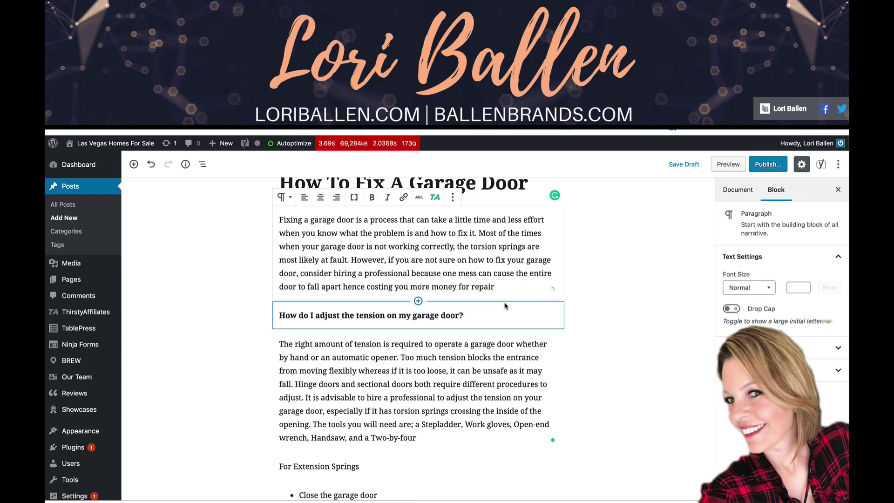
type(".")
Step: Look through the post for flagged words, compare with the alerts in the Grammarly document and return to the start of the WordPress post
scroll(467, 372, "down", 15)
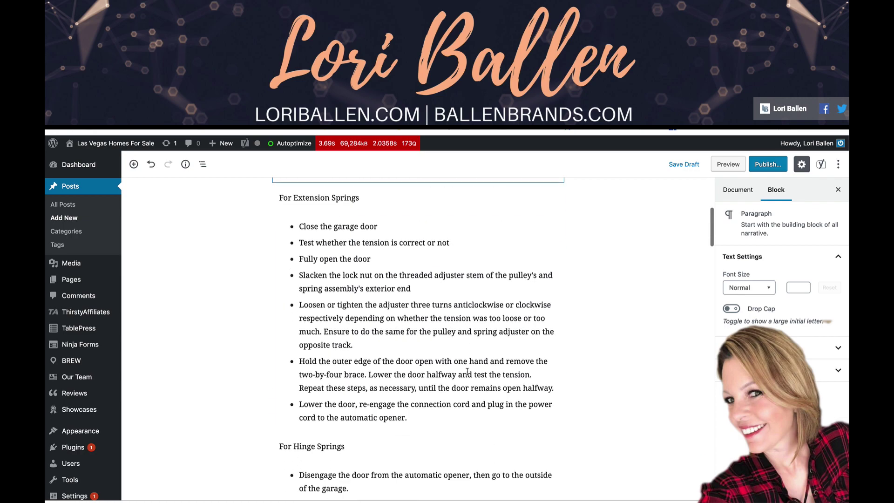
scroll(467, 372, "down", 20)
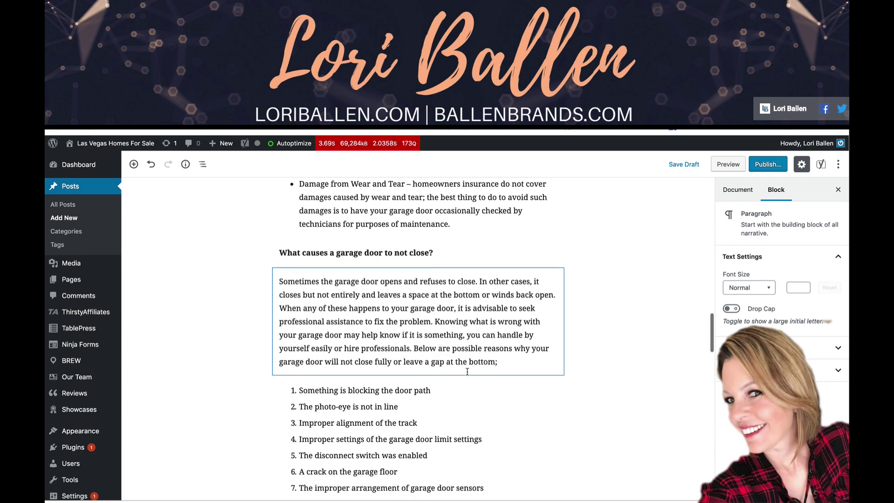
scroll(467, 371, "down", 20)
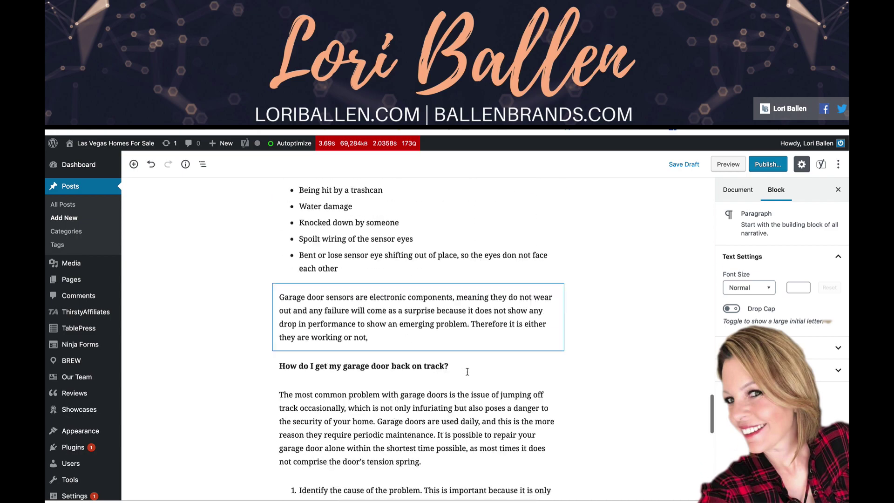
scroll(468, 372, "up", 15)
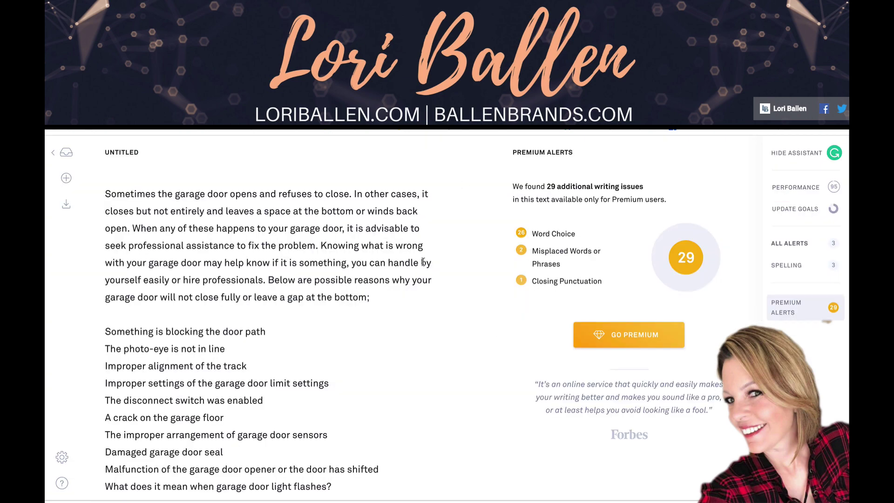
scroll(424, 262, "down", 10)
scroll(423, 262, "up", 5)
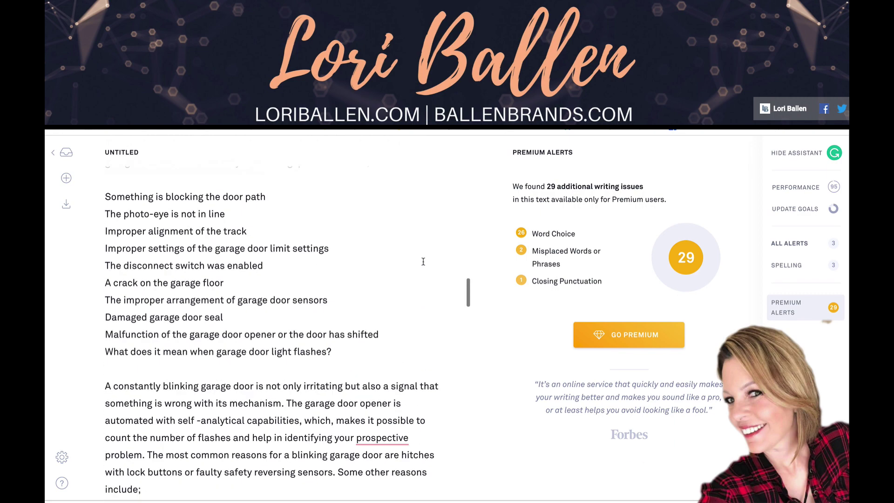
scroll(423, 262, "up", 7)
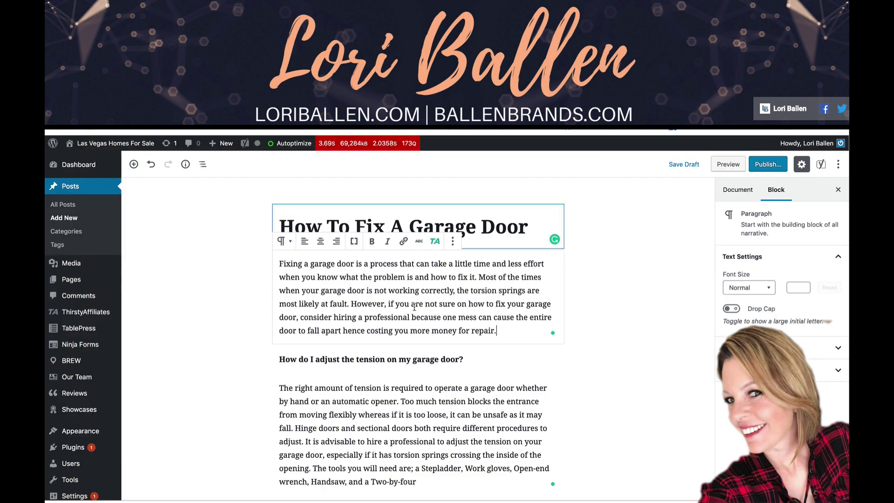
scroll(438, 309, "down", 3)
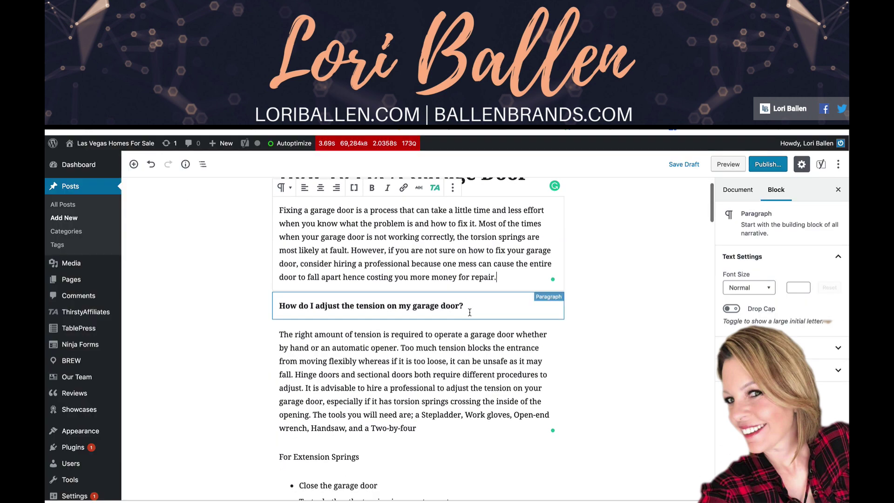
scroll(470, 312, "down", 8)
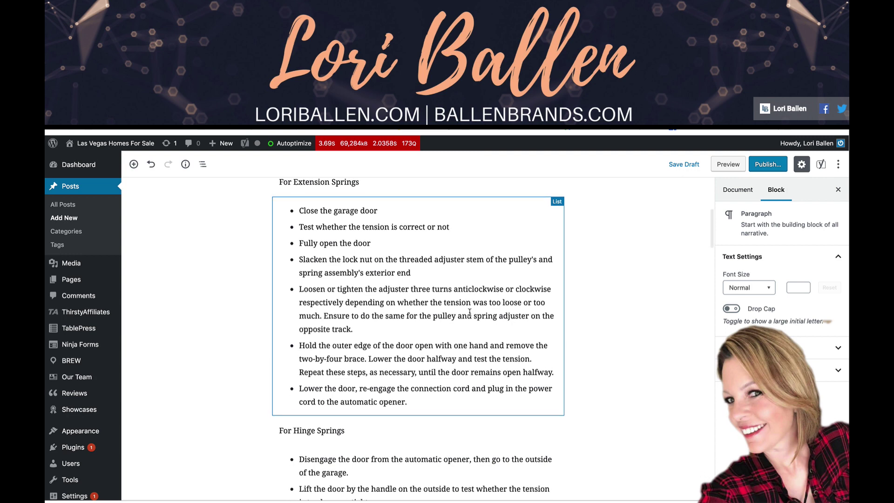
scroll(469, 312, "up", 9)
scroll(470, 312, "up", 2)
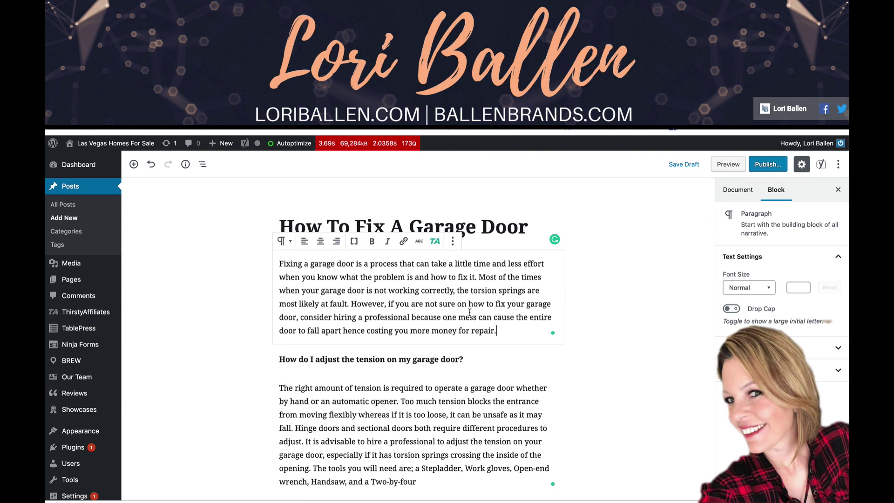